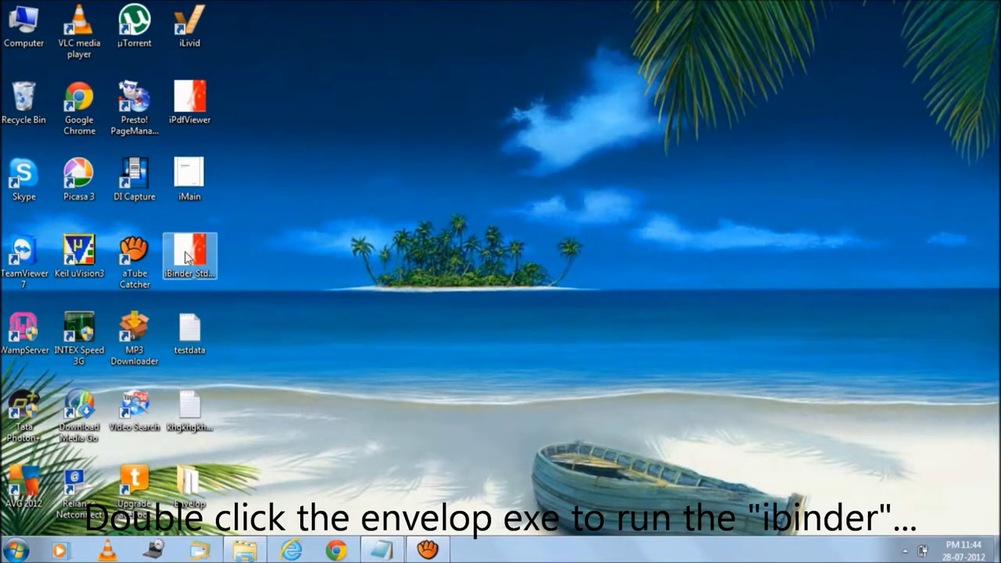
Step: Select the iBinder_Std_CopyLock_all DEMO icon on the desktop
click(187, 258)
Step: Launch the demo, move its window up, try 'All : Excluding x64', then return to 'x86 and x64'
double_click(188, 258)
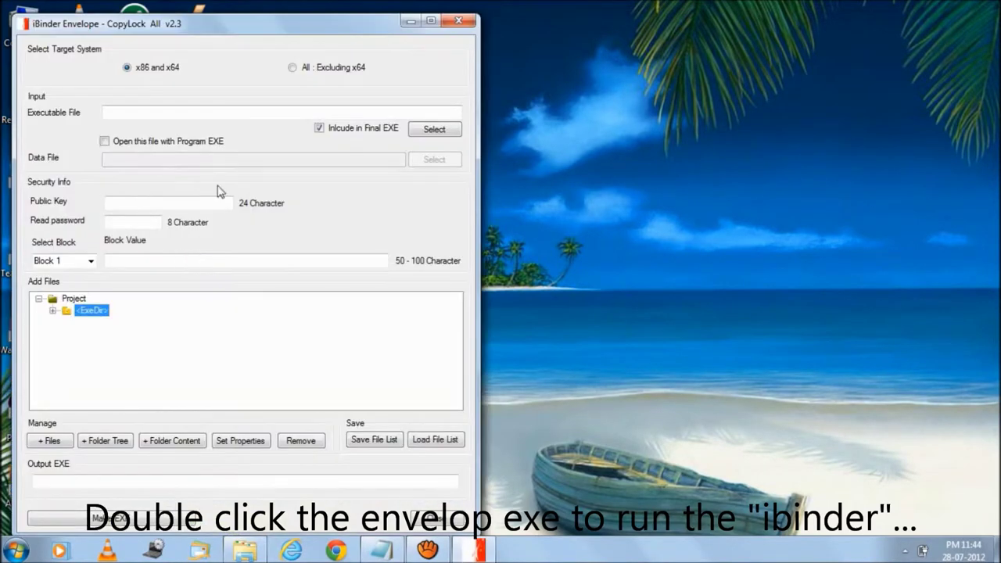
drag(215, 31, 209, 12)
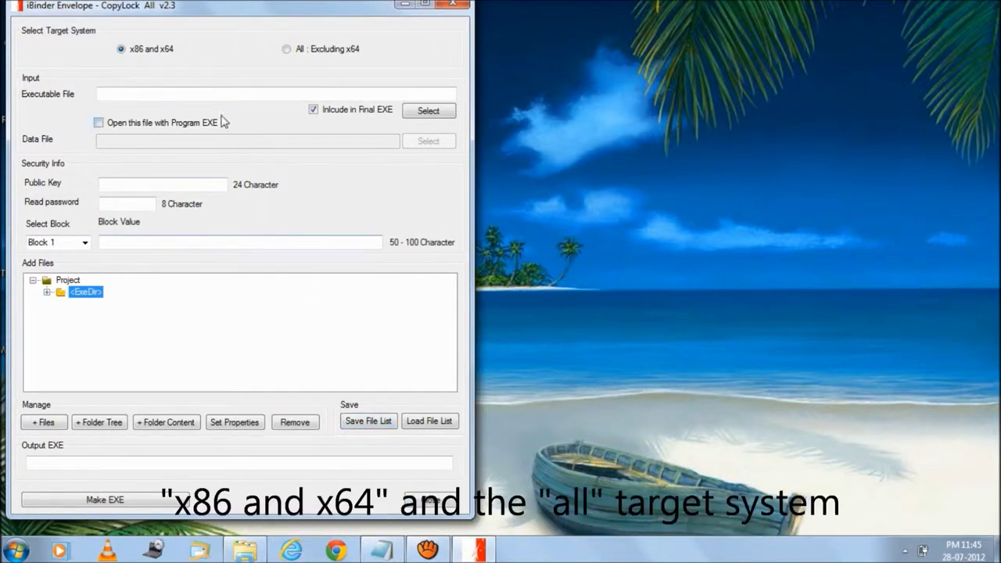
click(298, 51)
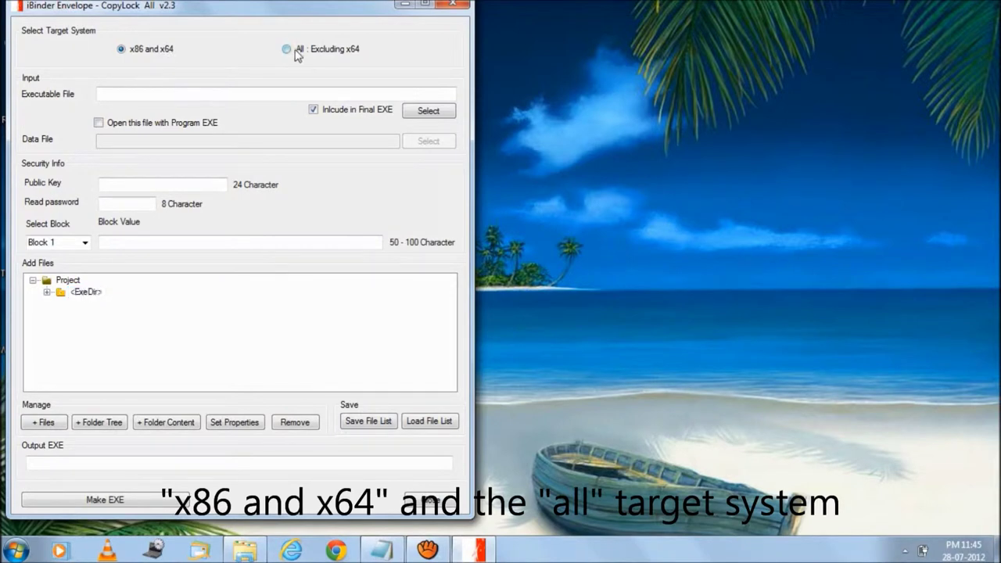
click(161, 52)
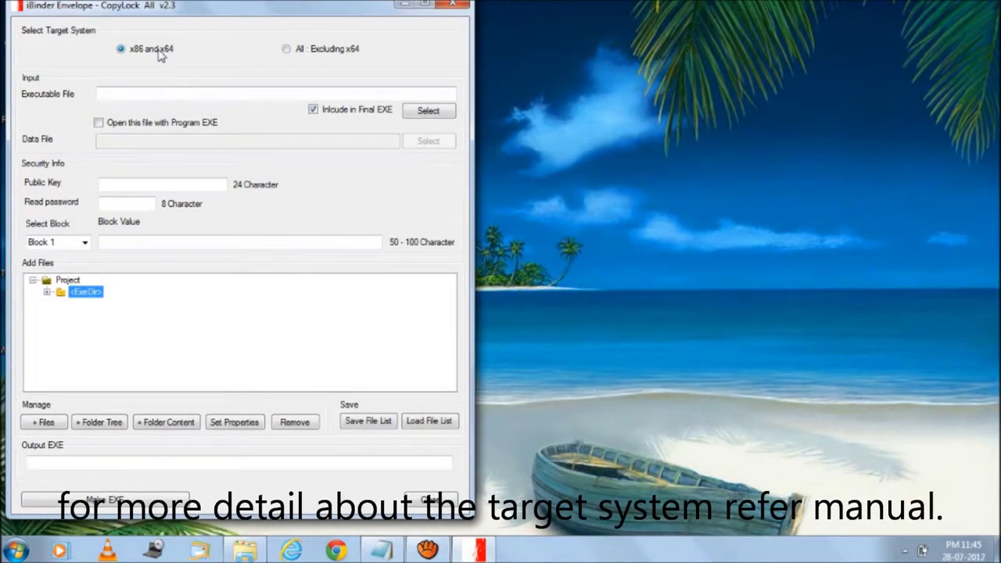
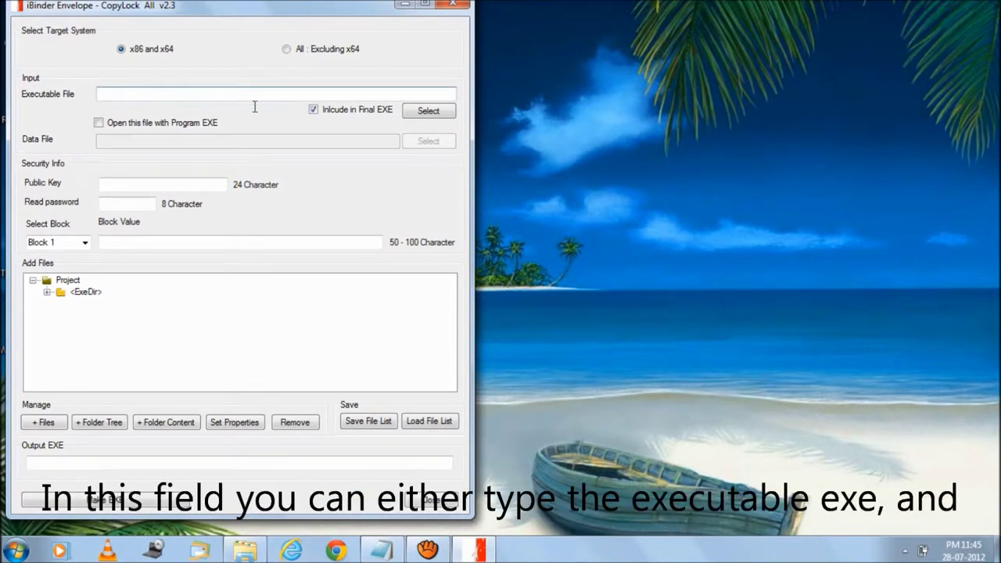
click(313, 111)
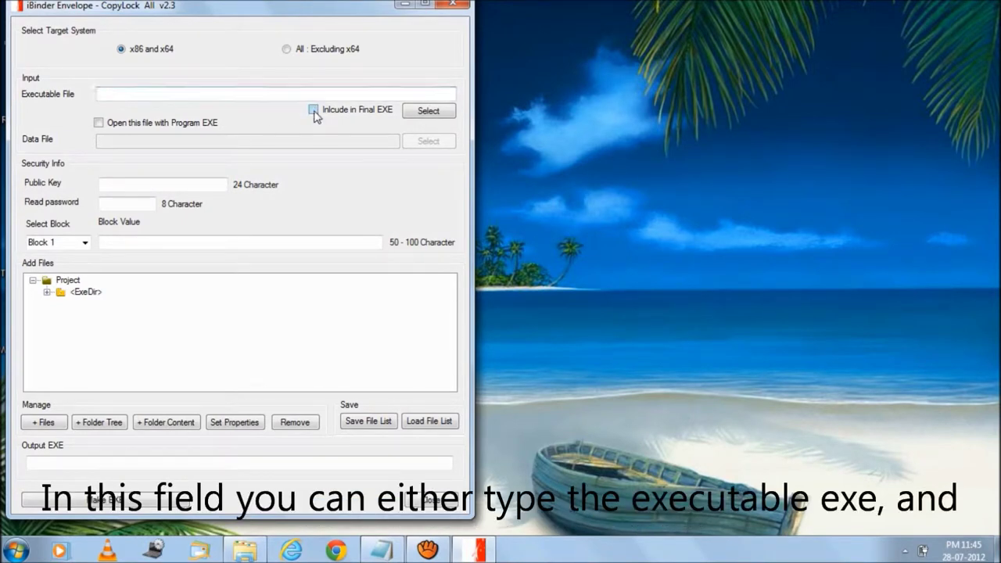
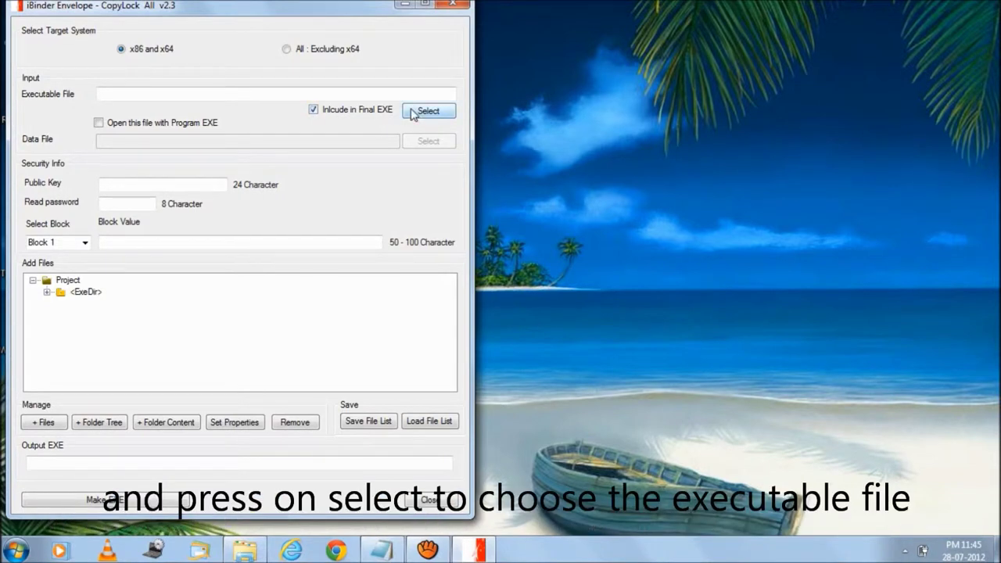
Step: Open the Open dialog for the Executable File and move it to the right of the main form
click(414, 112)
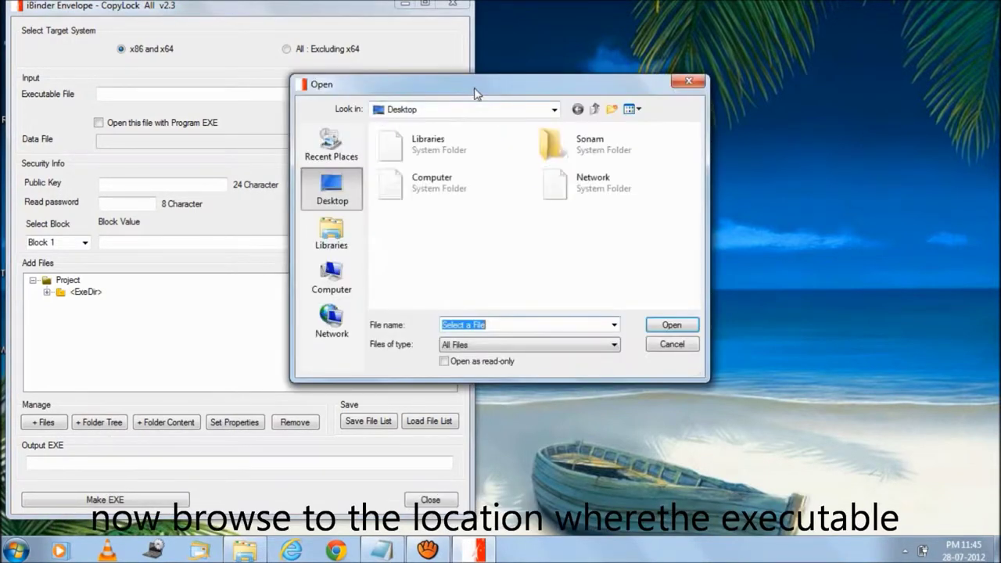
drag(476, 92, 719, 87)
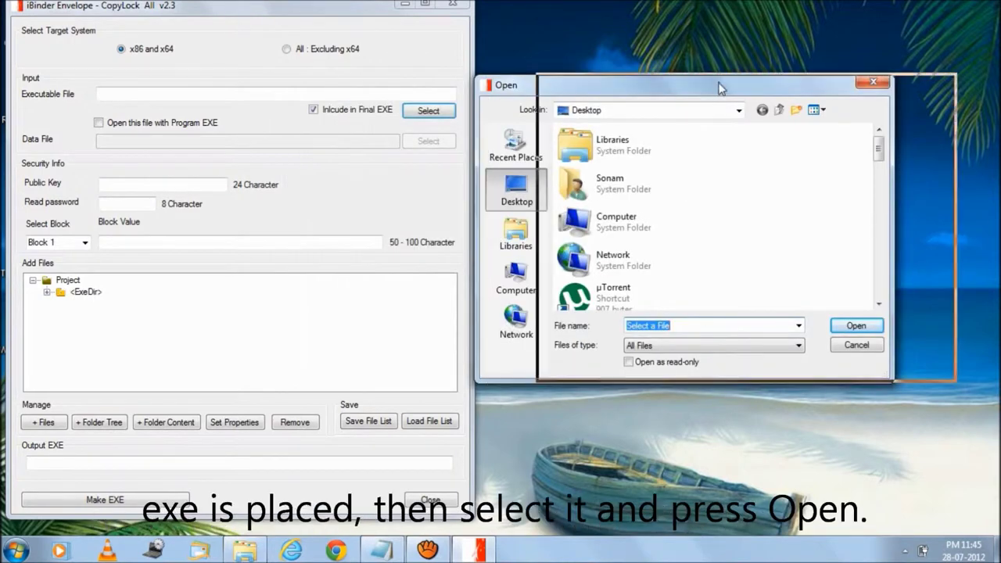
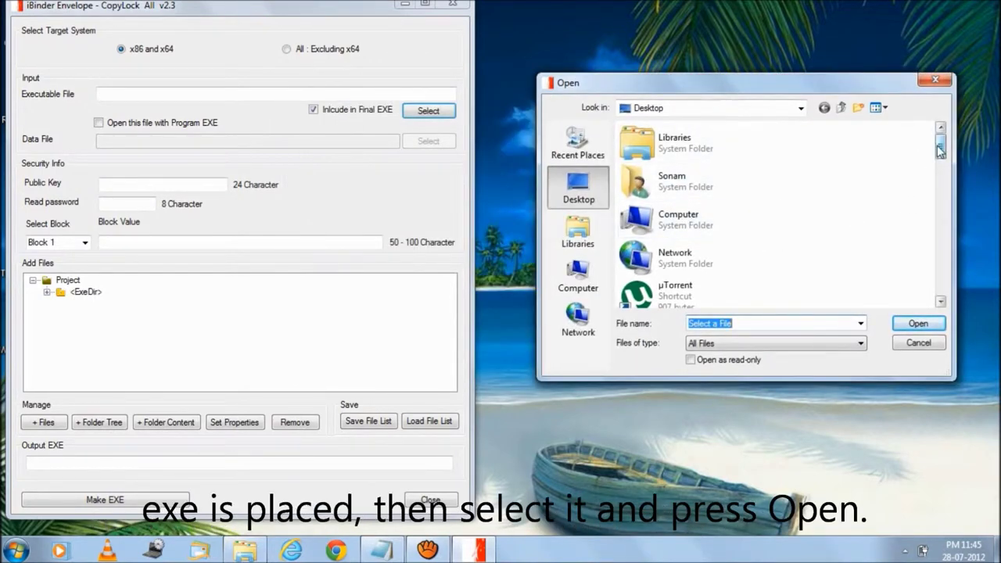
Step: Choose iPdfViewer.exe from the Desktop as the executable, making the output iPdfViewer_Enveloped.exe
drag(939, 150, 943, 277)
click(696, 223)
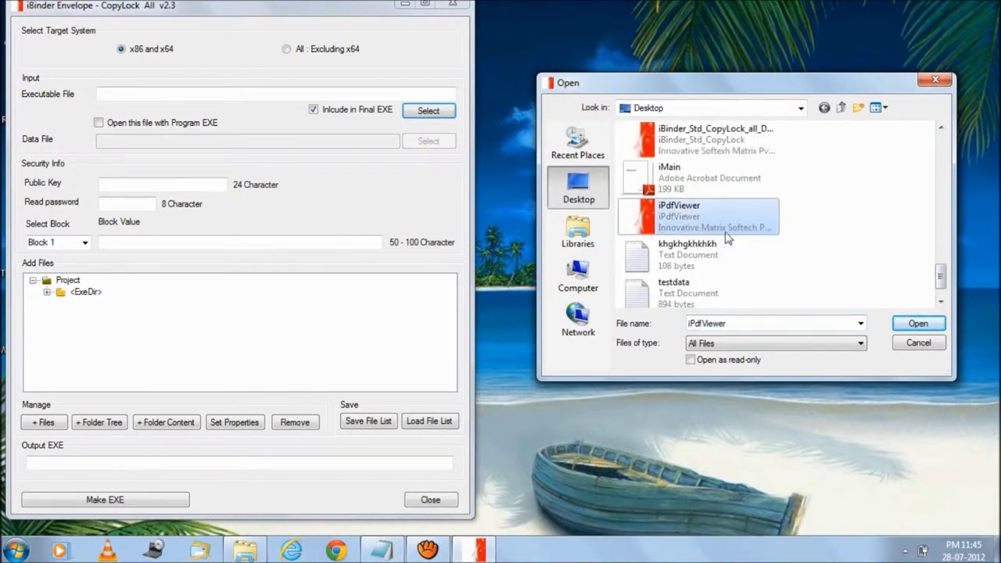
click(917, 323)
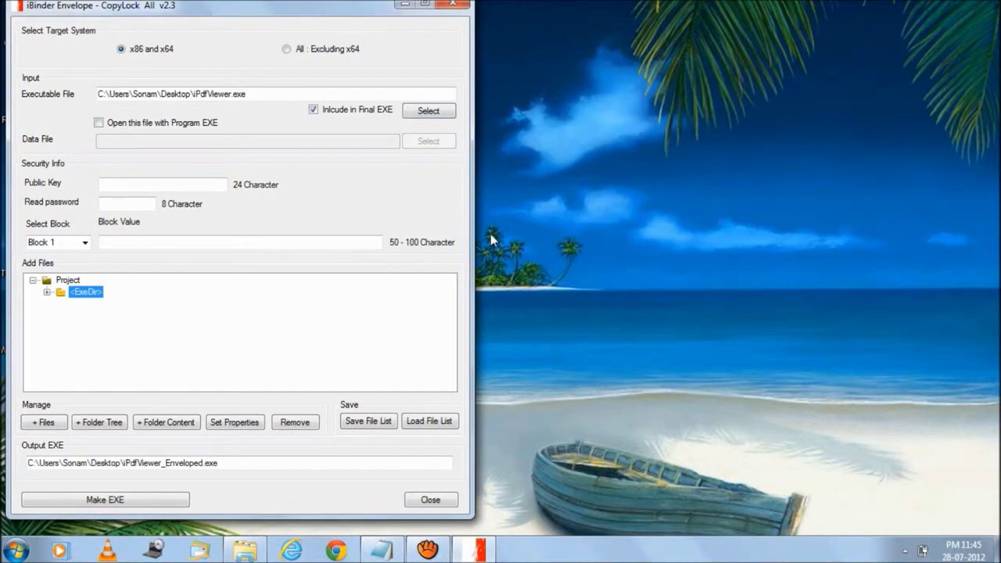
Step: Enable 'Open this file with Program EXE' and pick iMain.pdf from the Desktop as the data file
click(98, 124)
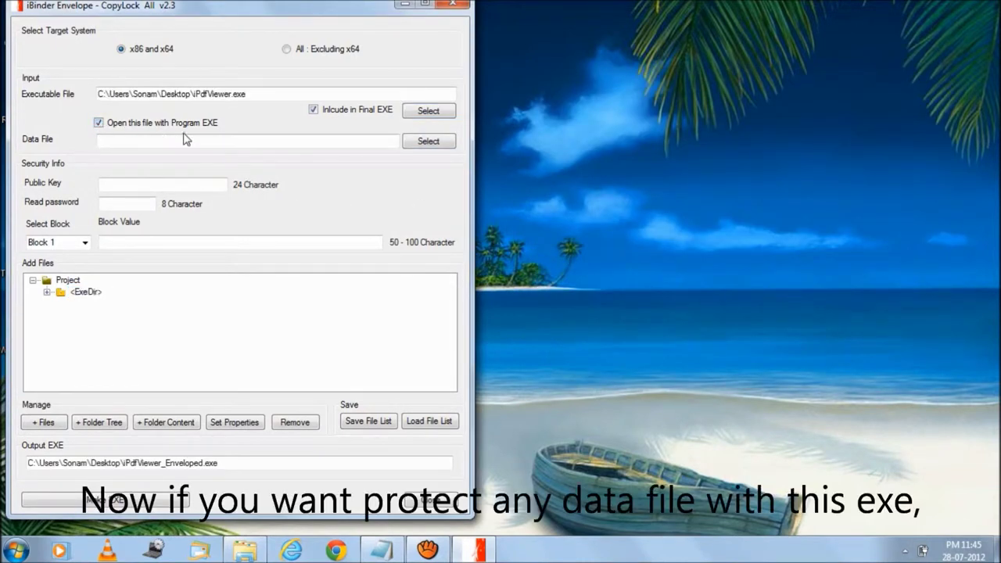
click(413, 148)
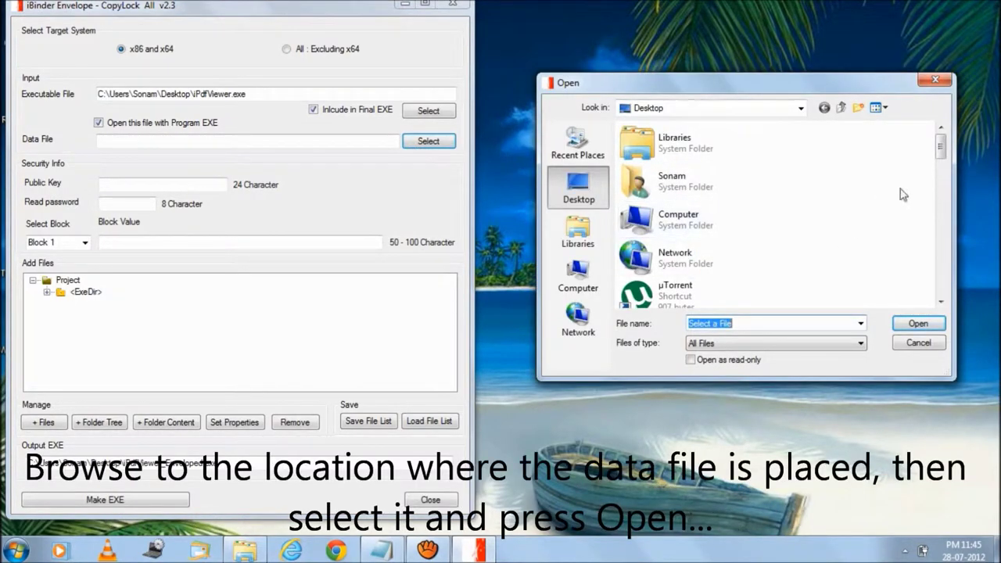
drag(944, 147, 942, 273)
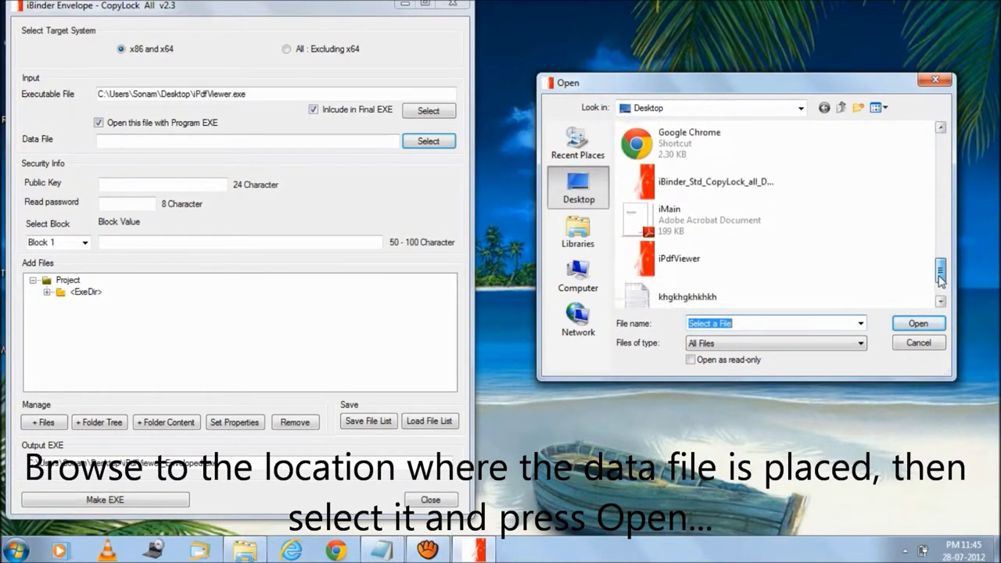
click(774, 229)
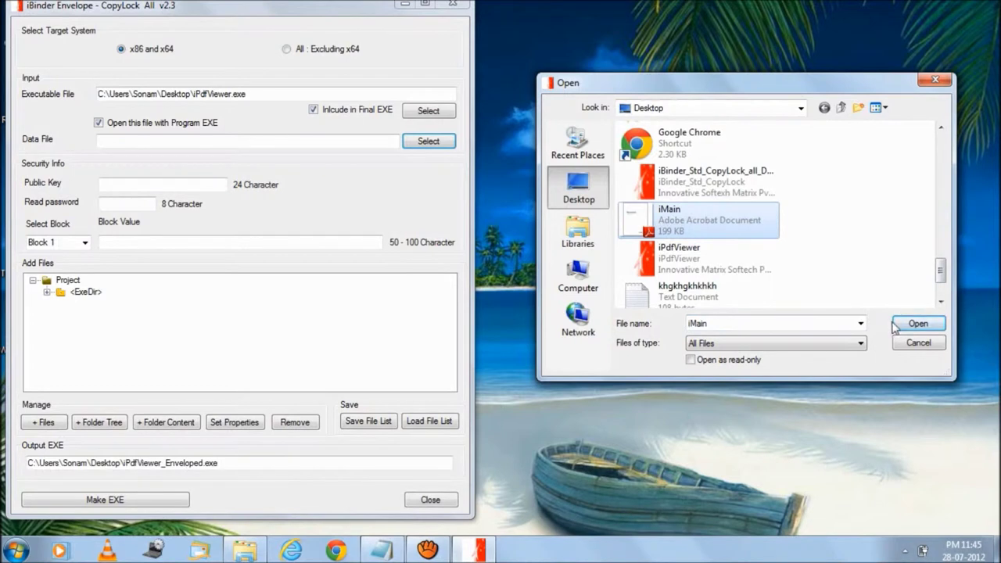
click(916, 323)
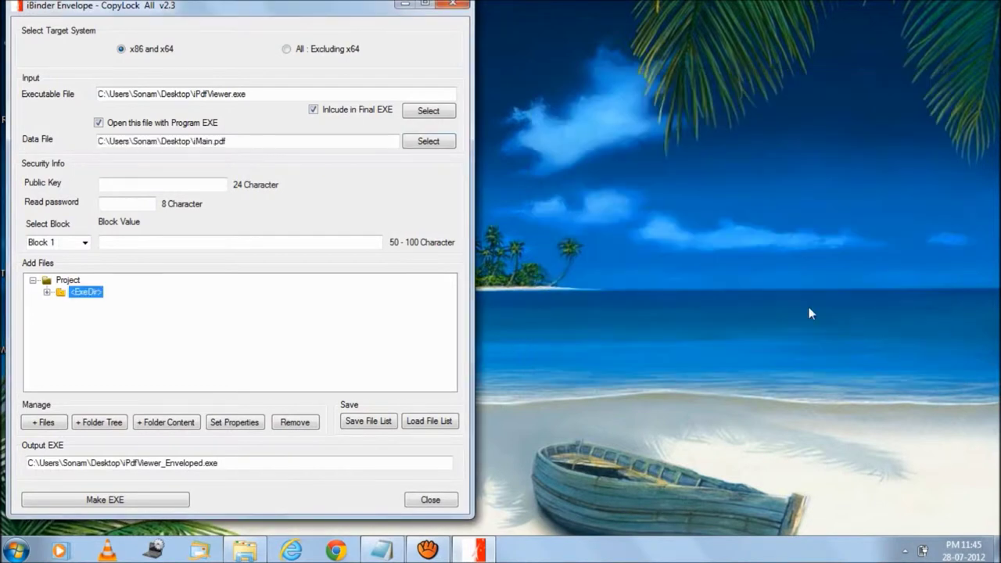
Step: Paste the 24-character public key into the Public Key field
click(215, 186)
right_click(215, 184)
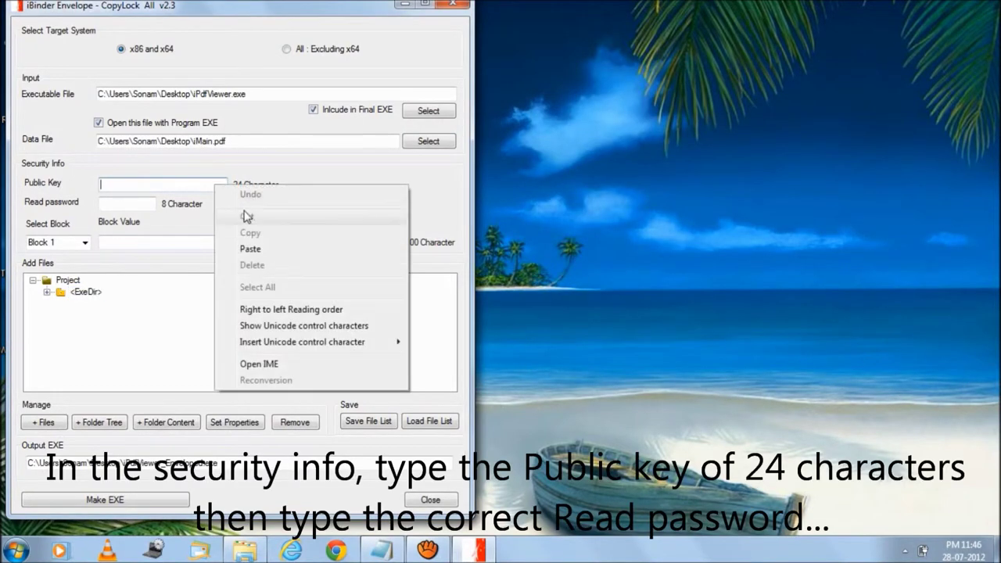
click(251, 250)
Step: Enter the 8-character read password, leaving Block 2 selected
click(146, 202)
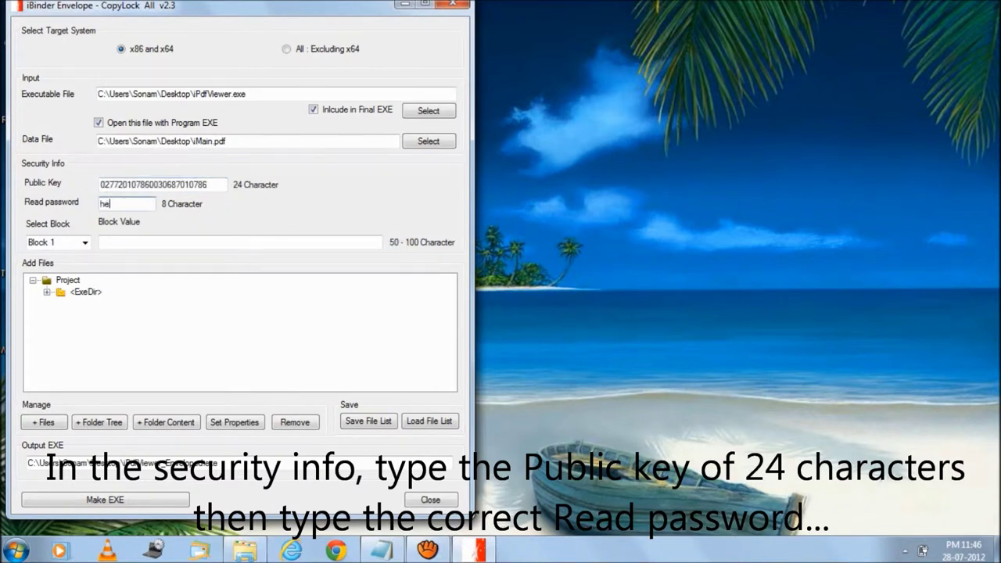
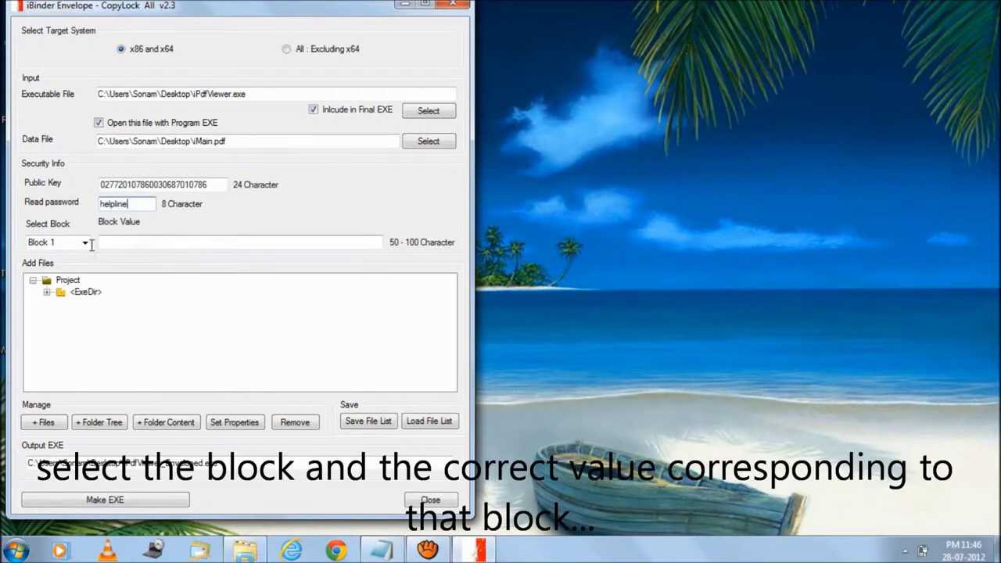
click(85, 243)
Step: Switch the block selection from Block 2 back to Block 1 and start entering its block value
click(85, 243)
click(74, 264)
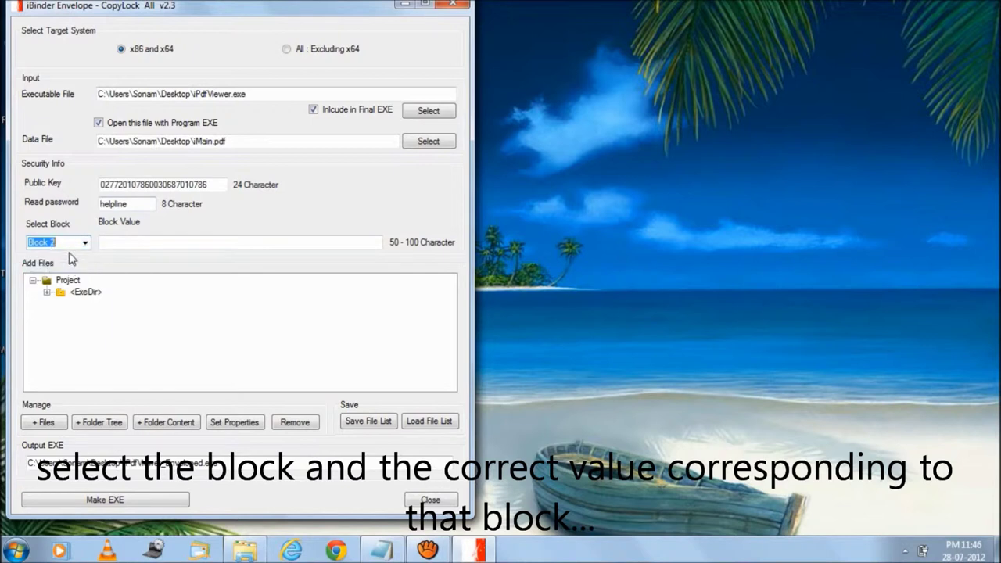
click(85, 244)
click(79, 258)
click(153, 243)
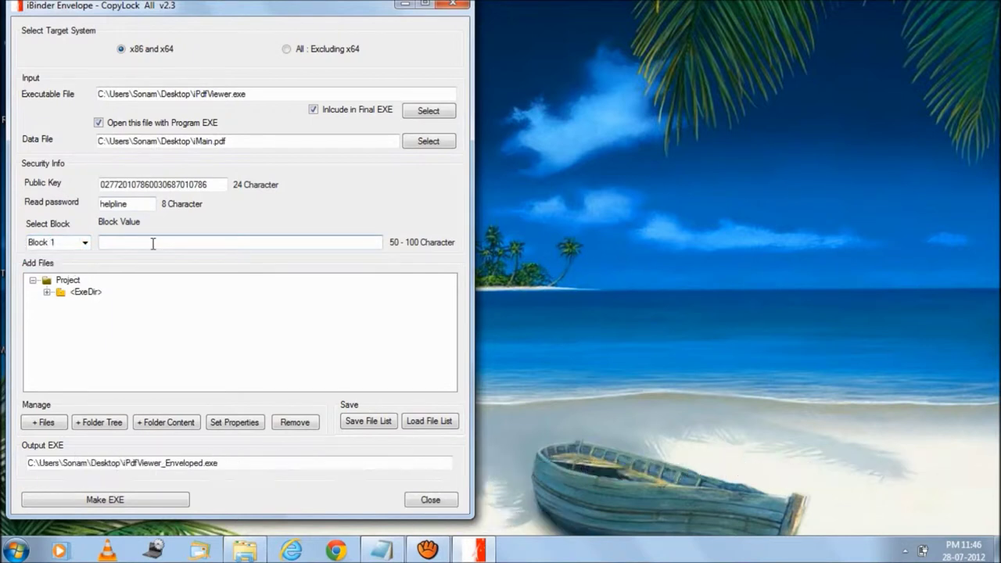
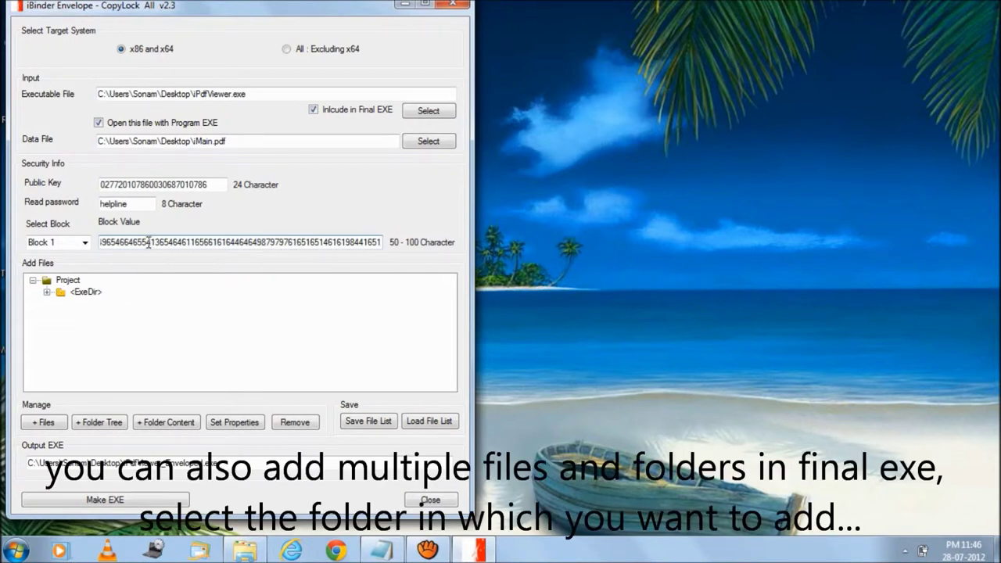
Step: Expand <ExeDir> and add iMain.pdf from the Desktop as a second copy beside CL32.dll and iPdfViewer.exe
click(47, 292)
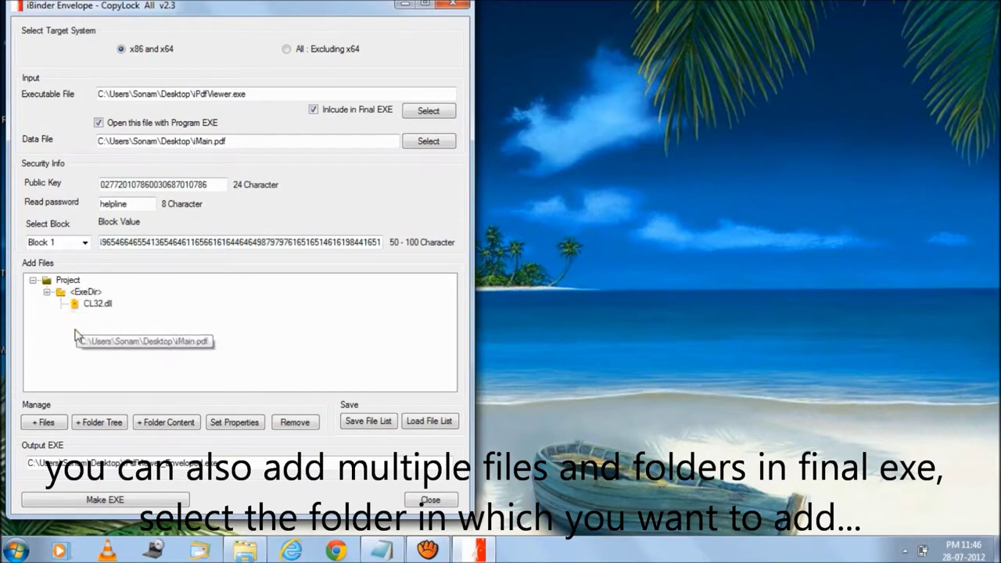
click(52, 422)
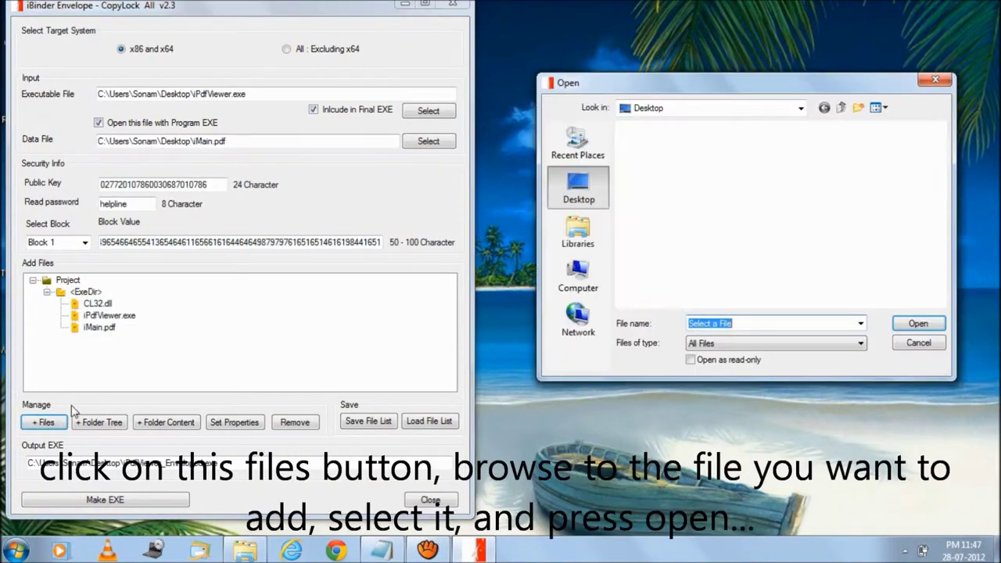
click(692, 223)
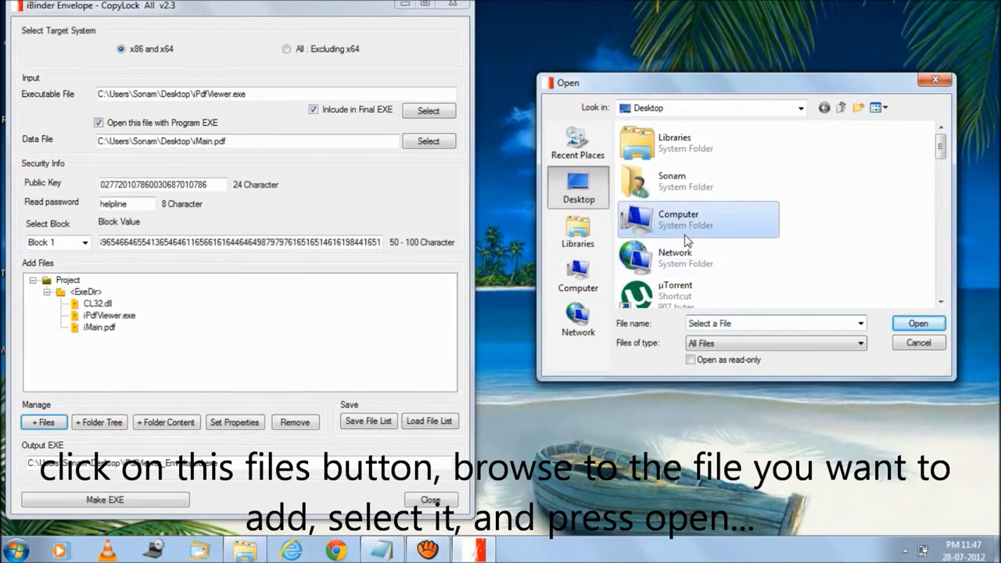
scroll(688, 234, down, 4)
scroll(685, 241, down, 10)
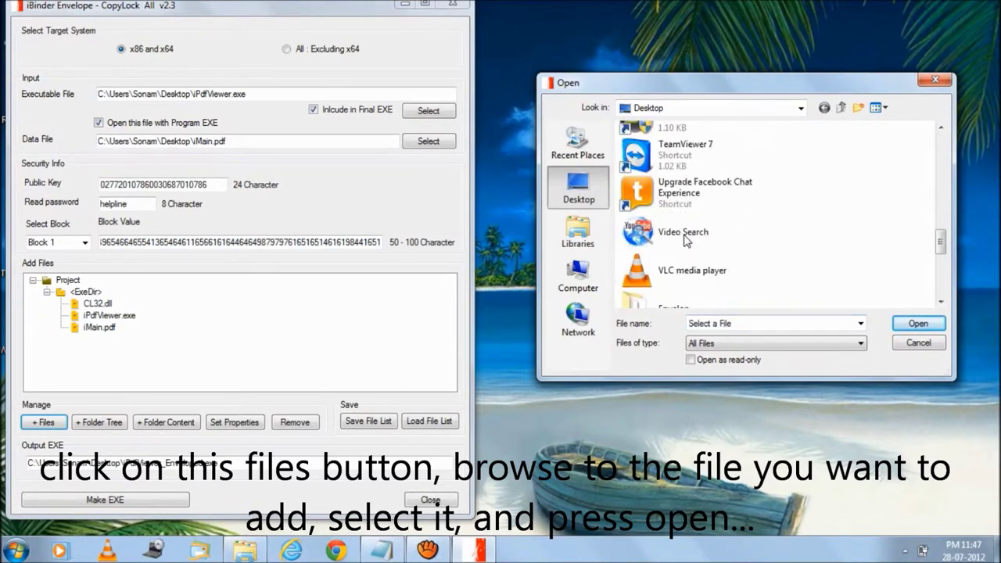
click(679, 232)
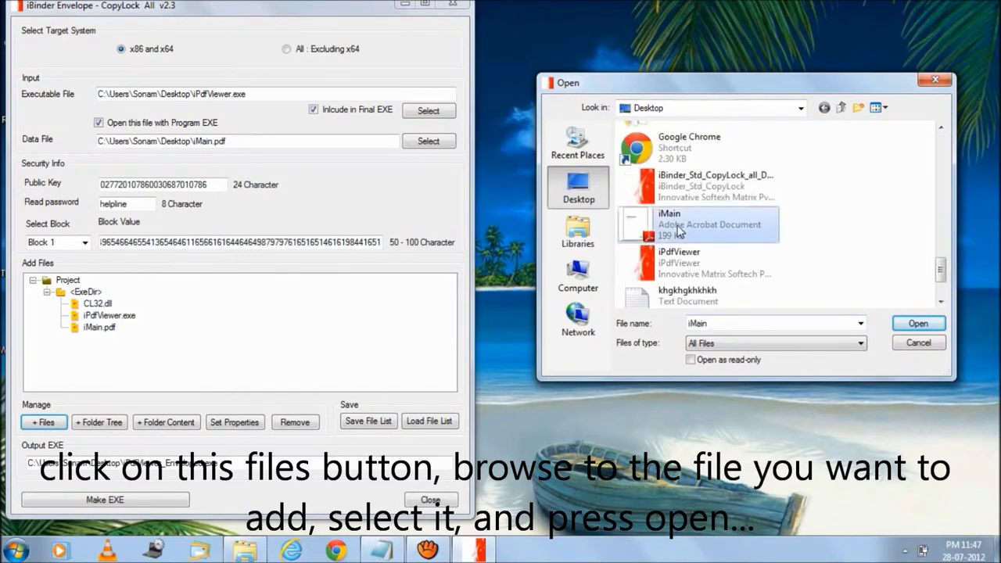
click(918, 323)
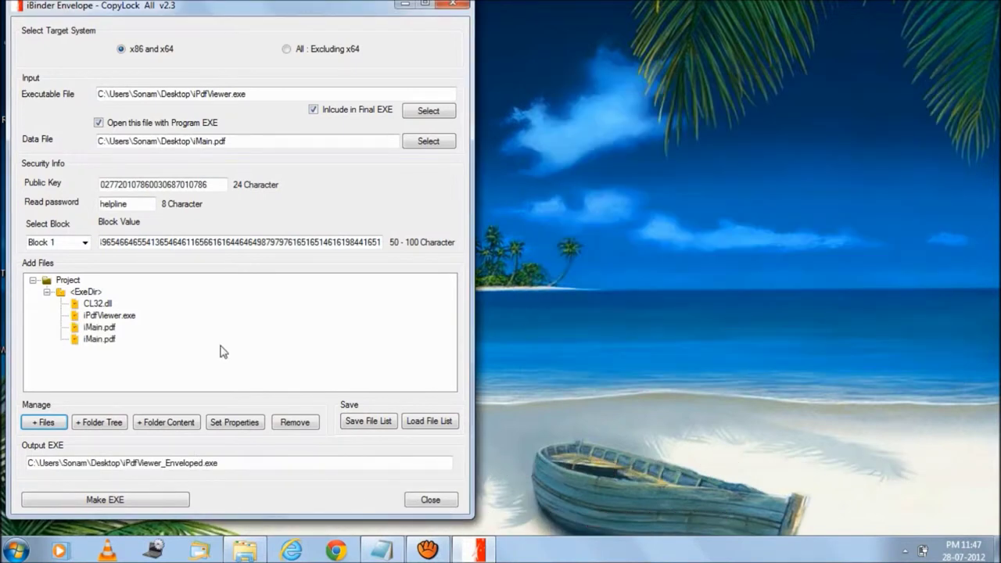
Step: Add the Envelop\prblm folder tree under <ExeDir> and expand the new prblm node to show its contents
click(99, 339)
click(99, 422)
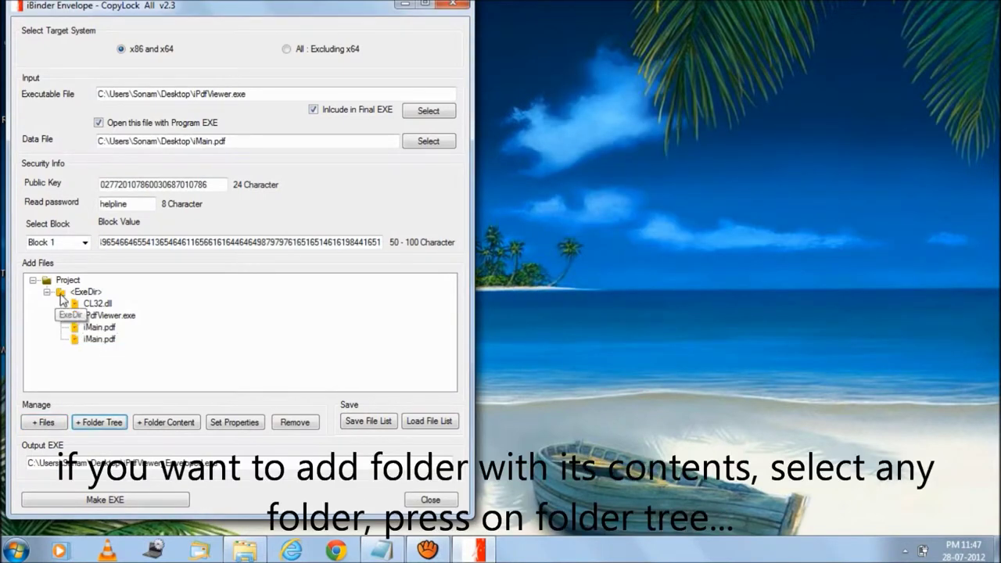
click(62, 298)
click(109, 425)
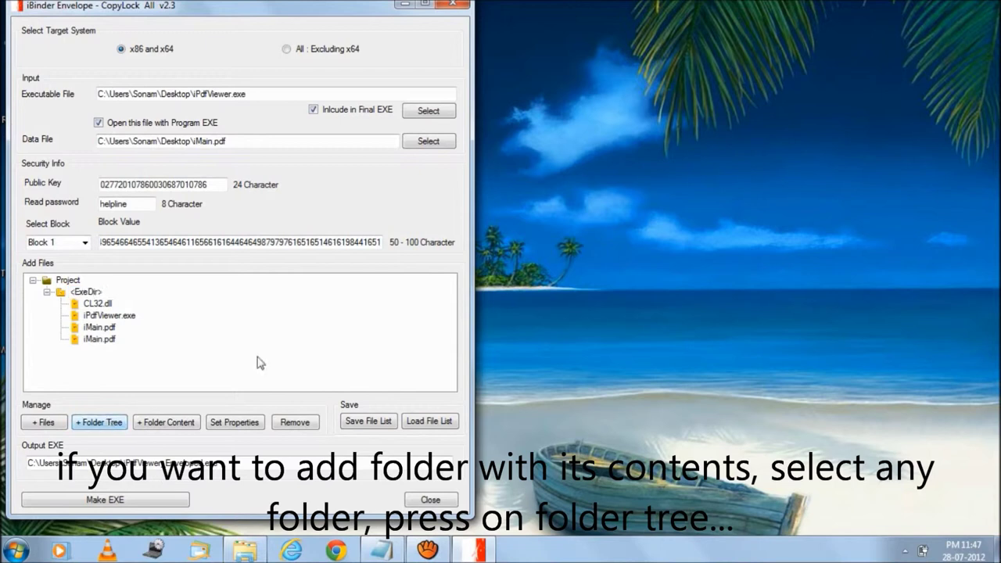
drag(451, 172, 570, 169)
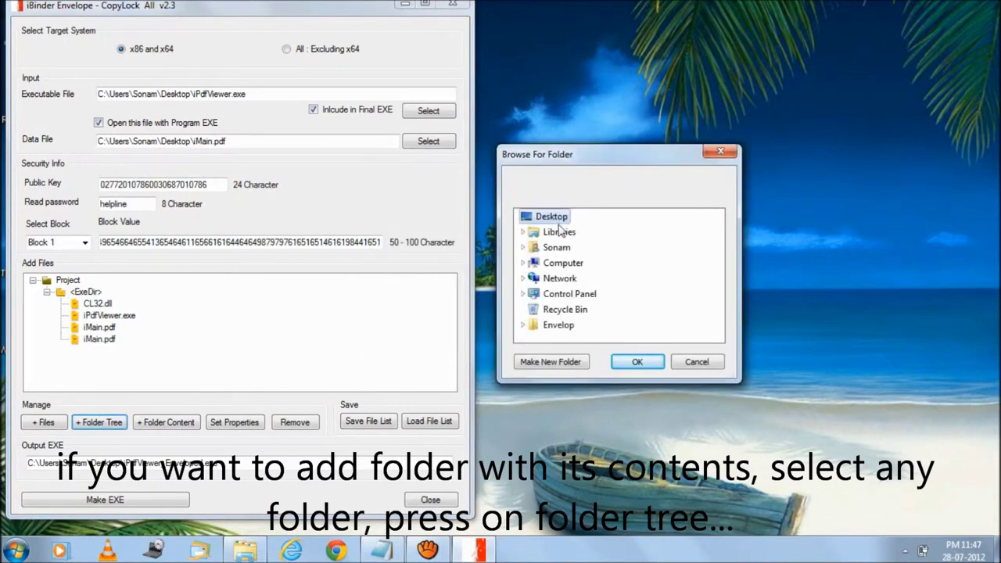
click(547, 327)
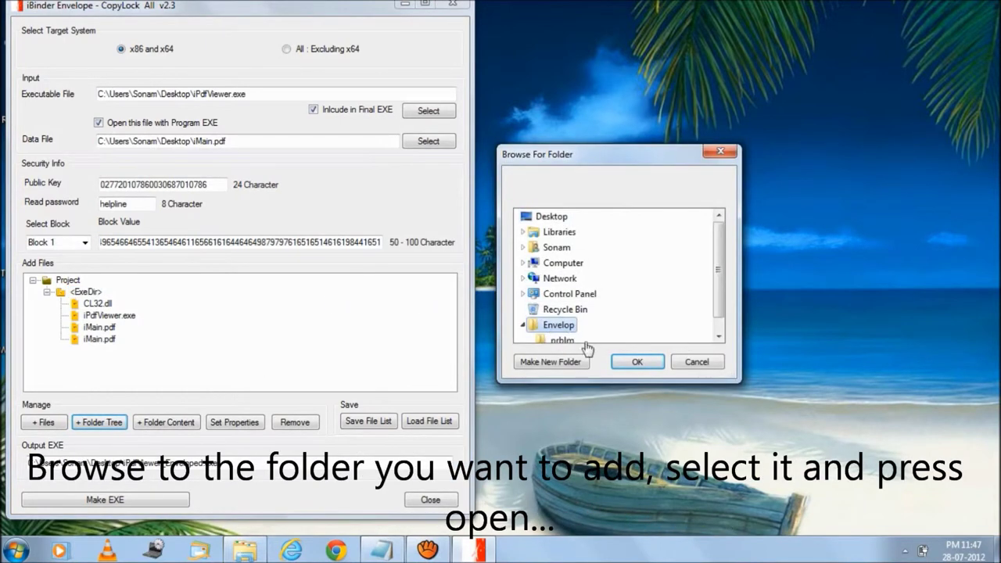
double_click(556, 325)
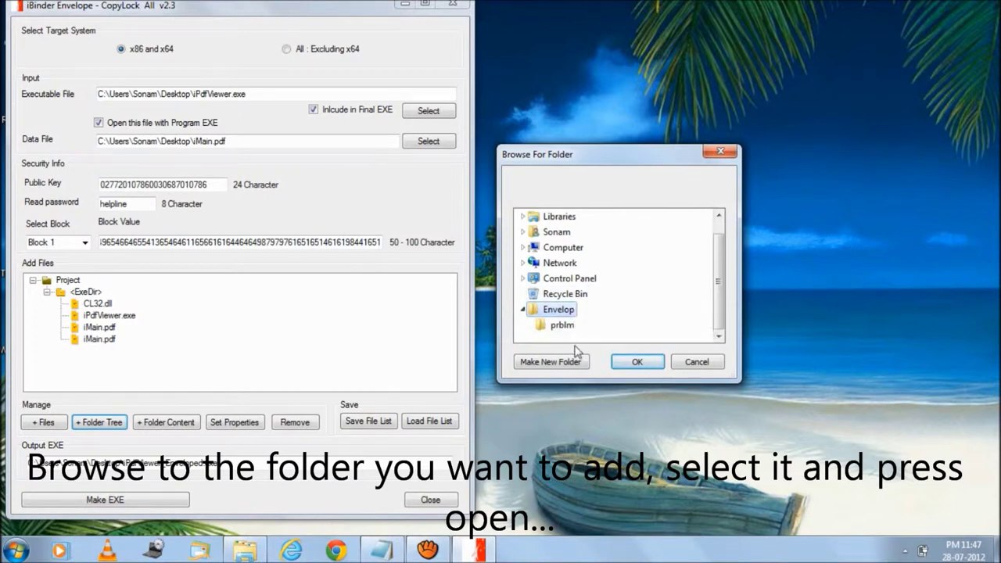
click(562, 325)
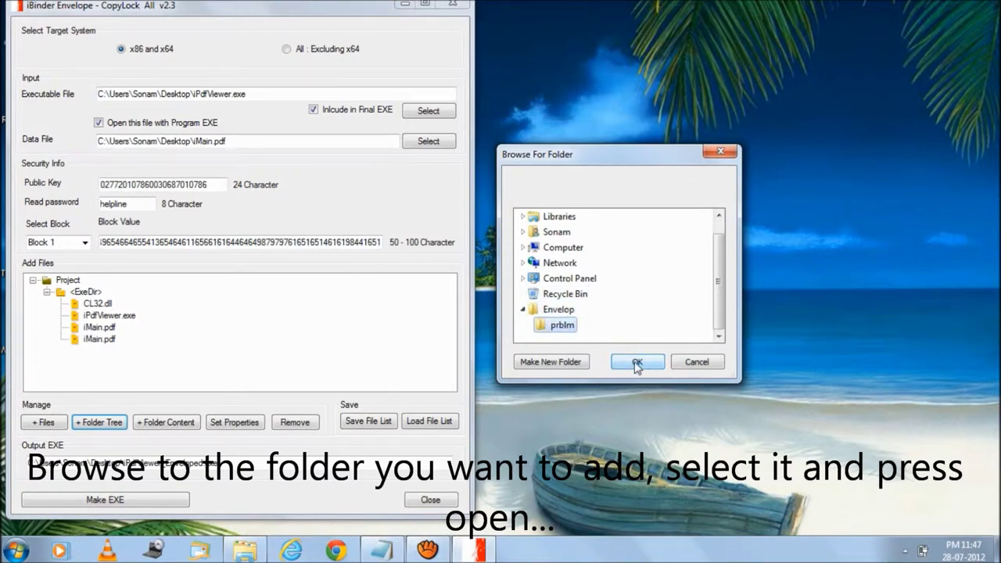
click(637, 364)
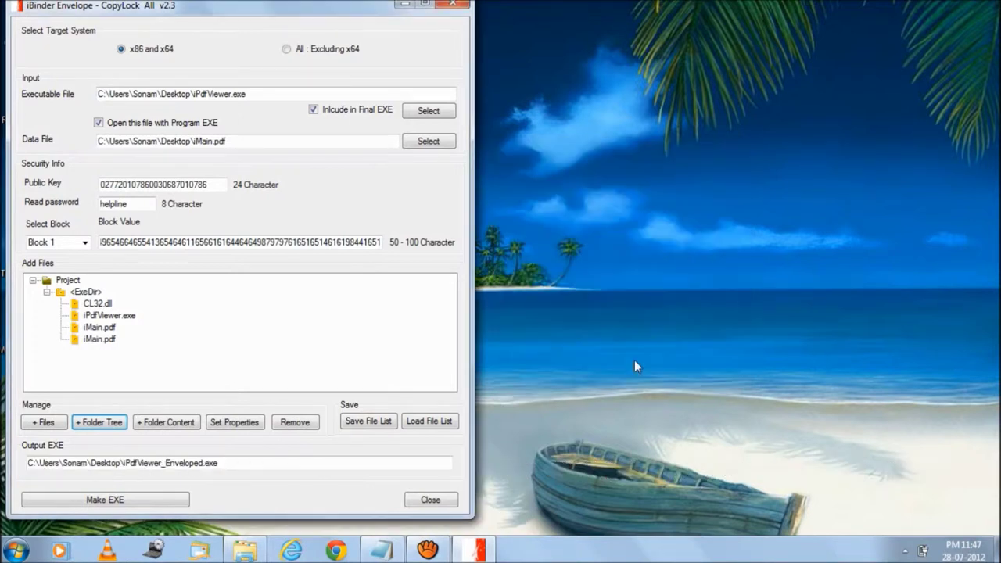
click(92, 351)
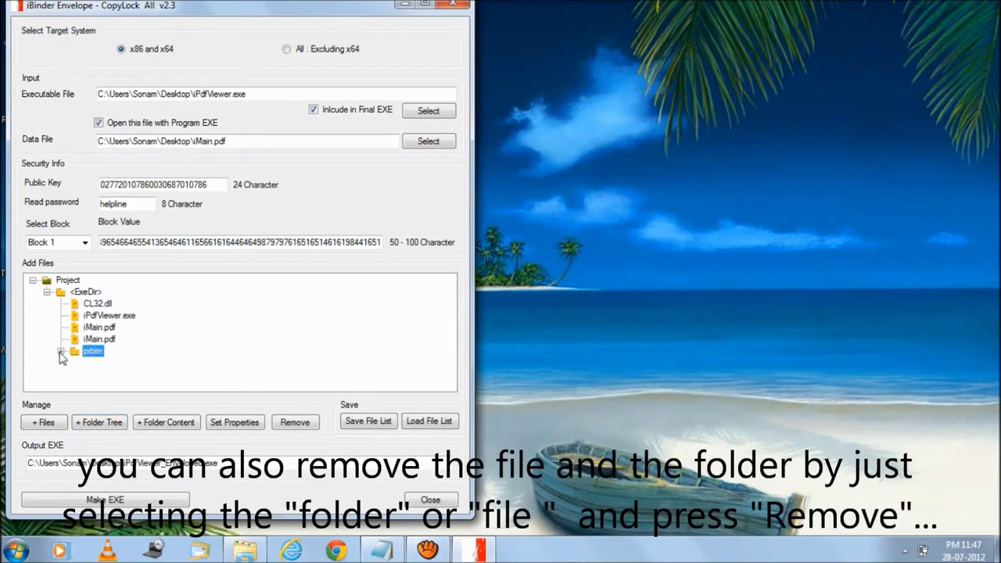
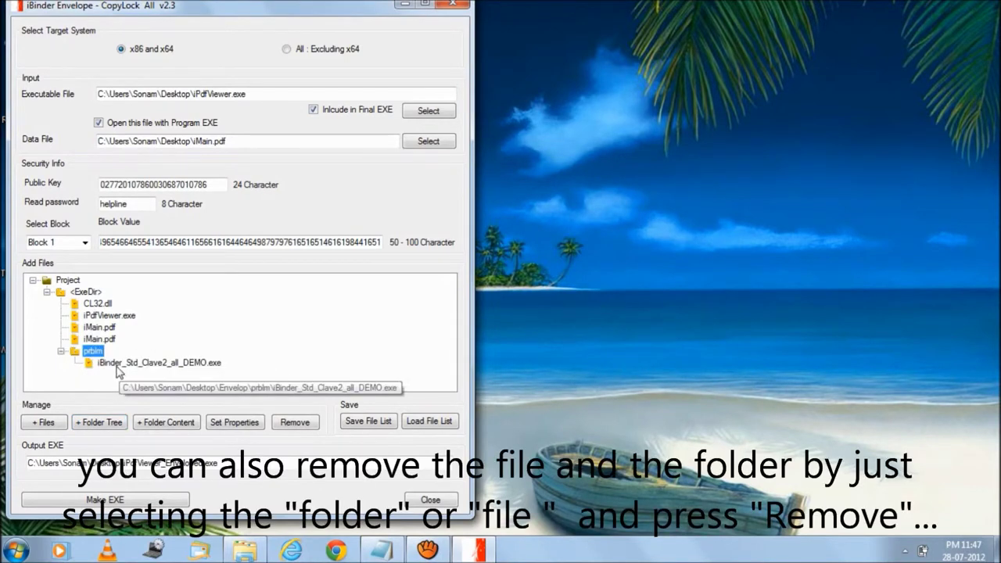
Step: Delete iBinder_Std_Clave2_all_DEMO.exe from the prblm folder, leaving prblm empty
double_click(83, 353)
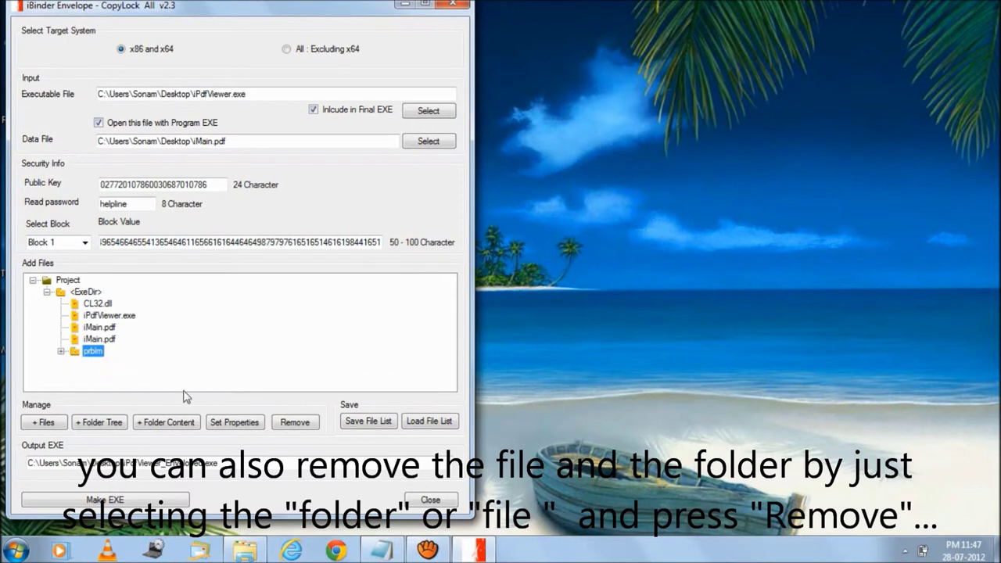
click(61, 351)
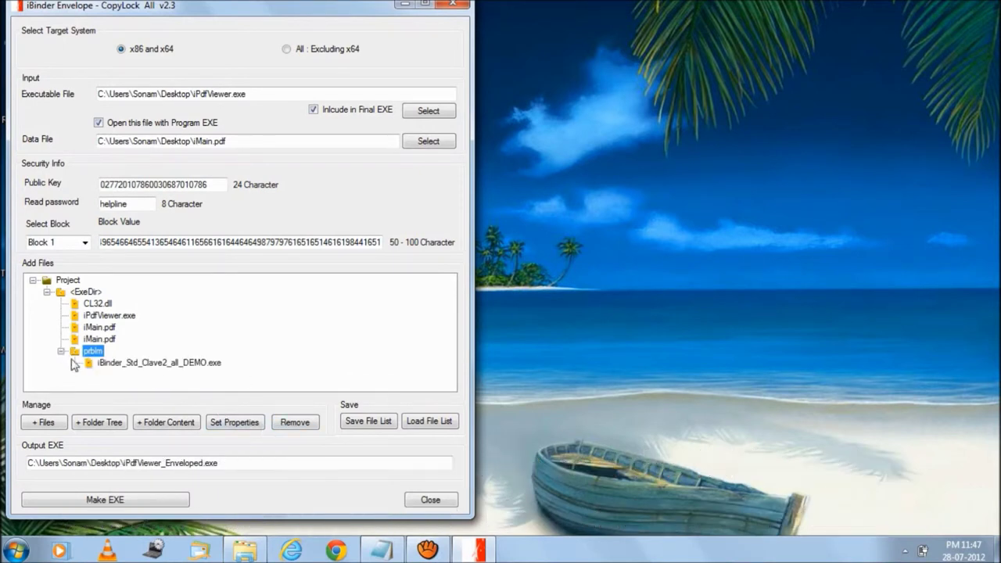
click(88, 362)
click(288, 422)
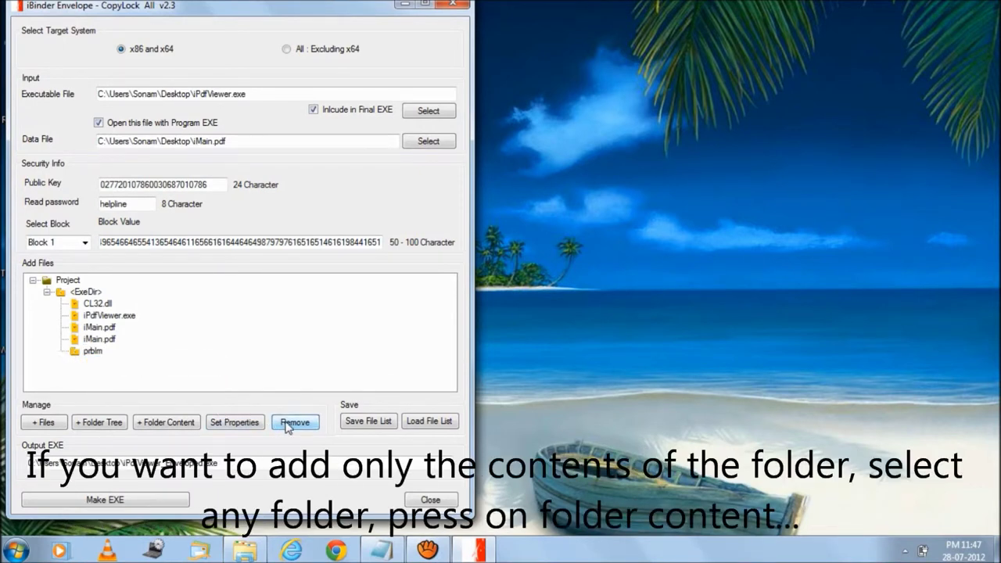
click(78, 353)
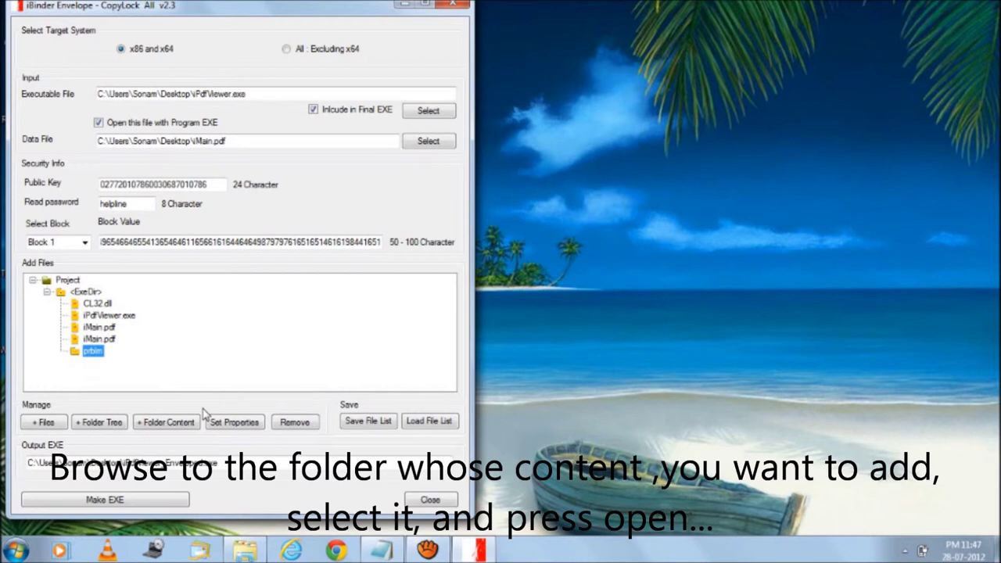
Step: Add the Envelop > prblm folder contents, putting iBinder_Std_Clave2_all_DEMO.exe back under prblm
click(163, 422)
click(434, 330)
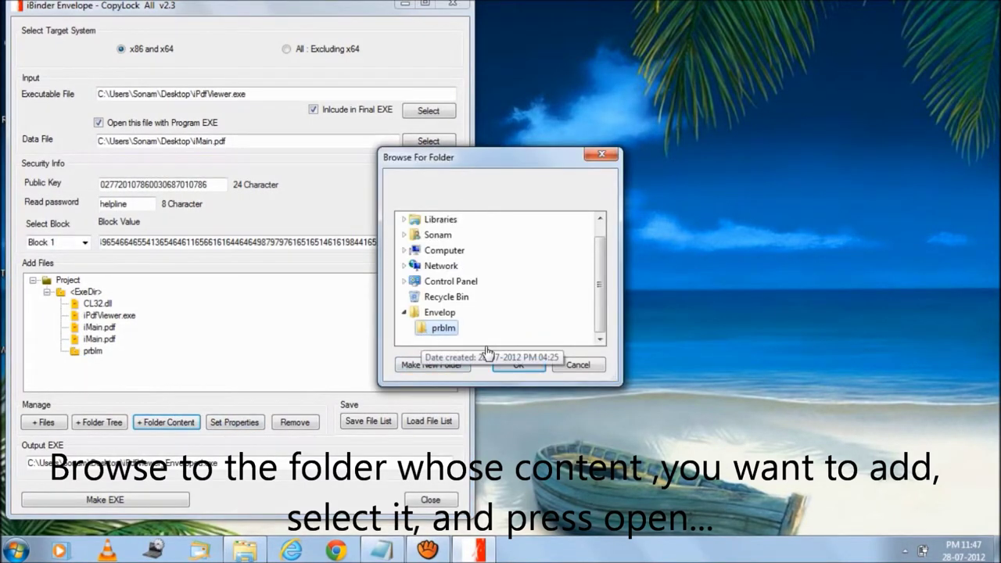
click(518, 364)
click(156, 362)
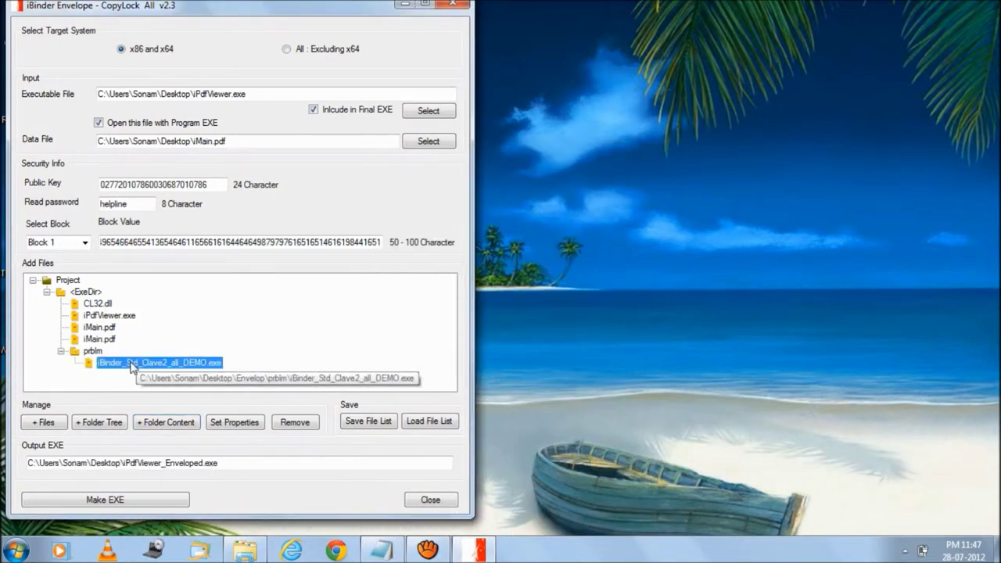
click(62, 351)
click(113, 363)
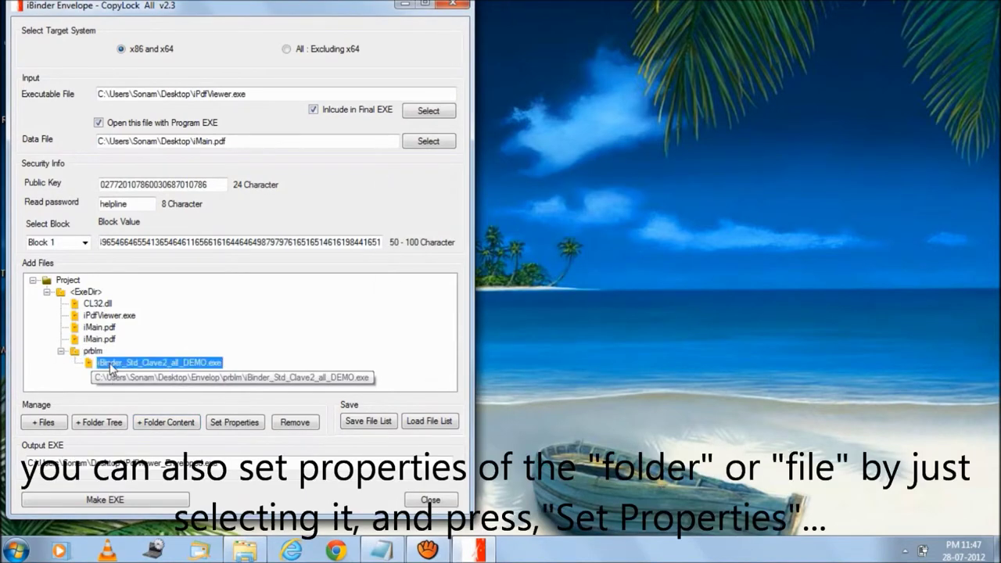
click(219, 422)
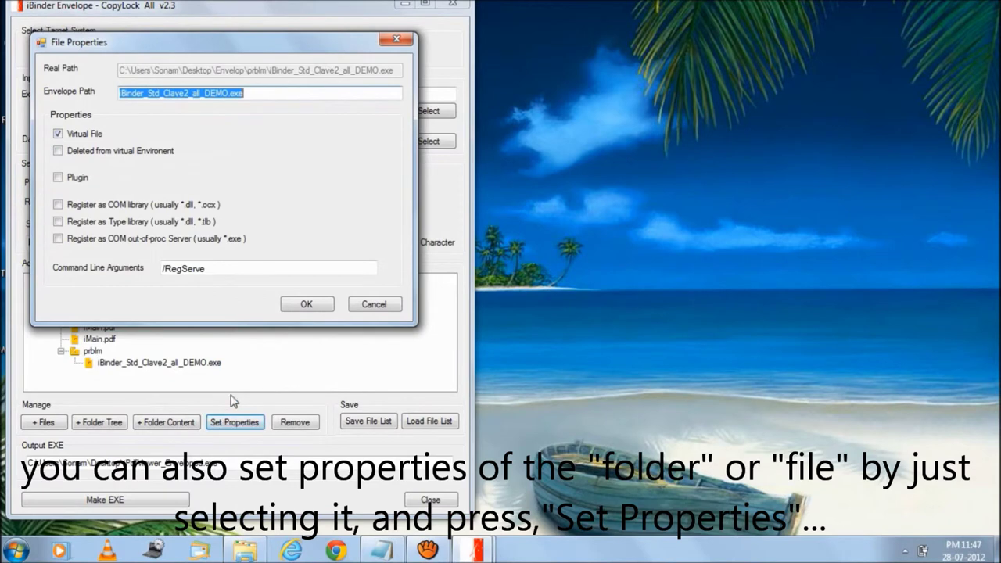
drag(165, 52, 616, 84)
click(509, 181)
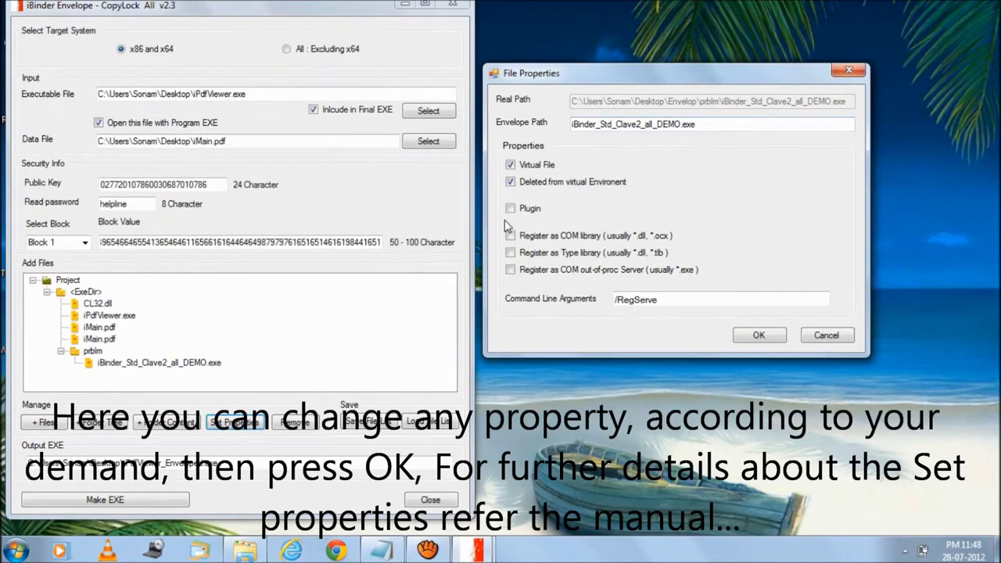
click(509, 208)
click(509, 235)
click(510, 236)
click(509, 253)
click(510, 252)
click(510, 208)
click(510, 181)
click(757, 334)
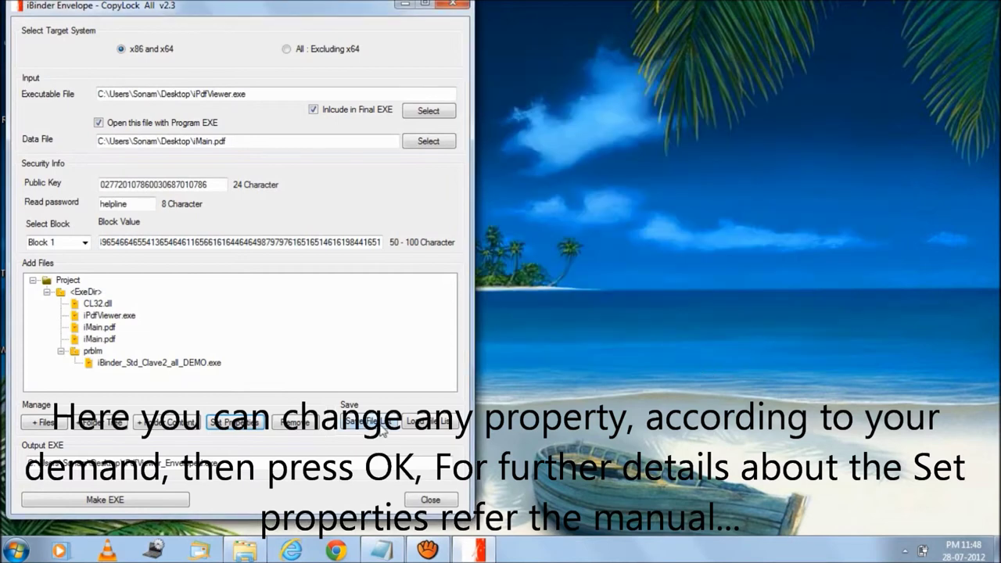
Step: Remove the duplicate iMain.pdf entry and the prblm folder with its demo exe
click(197, 364)
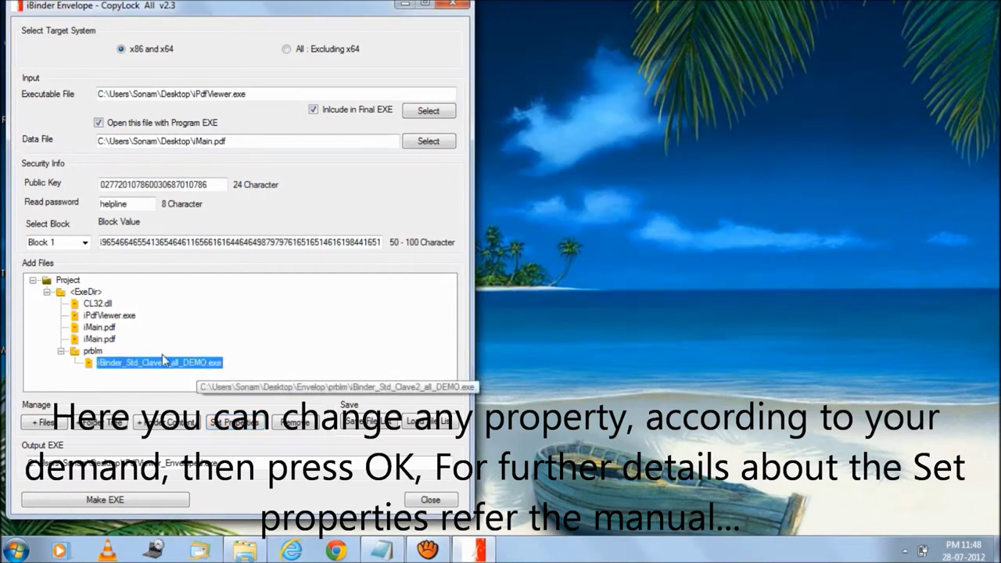
click(99, 339)
click(293, 422)
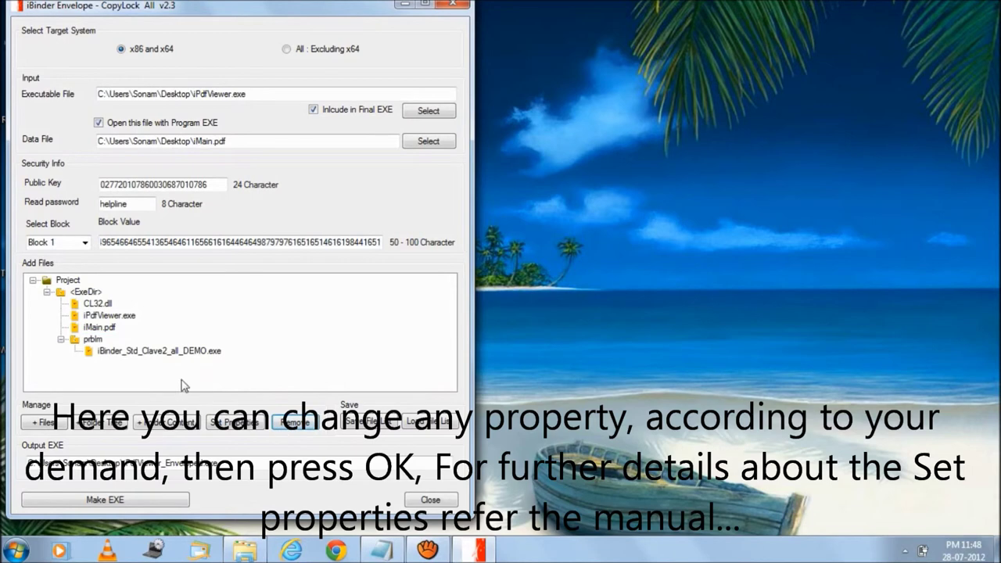
click(108, 344)
click(290, 423)
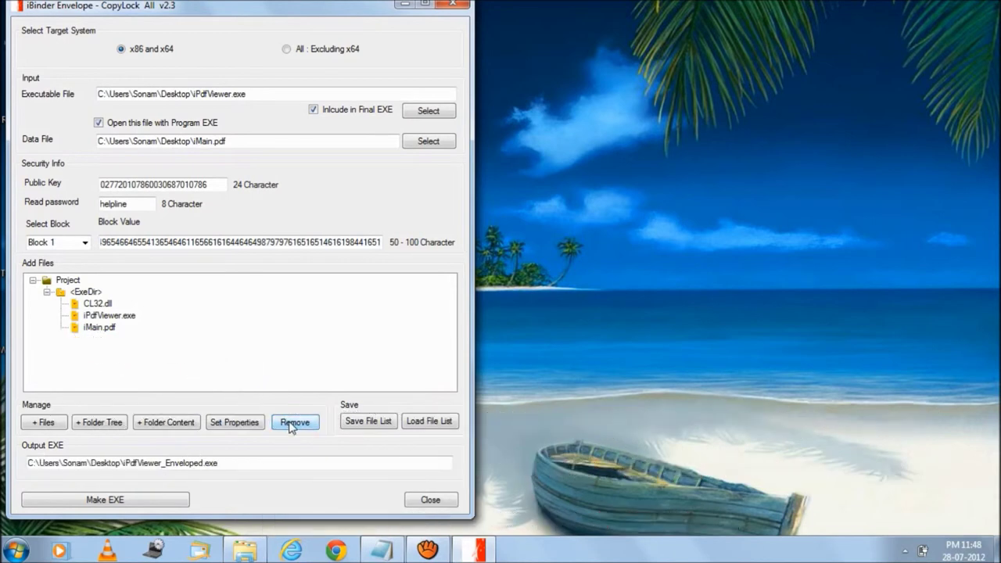
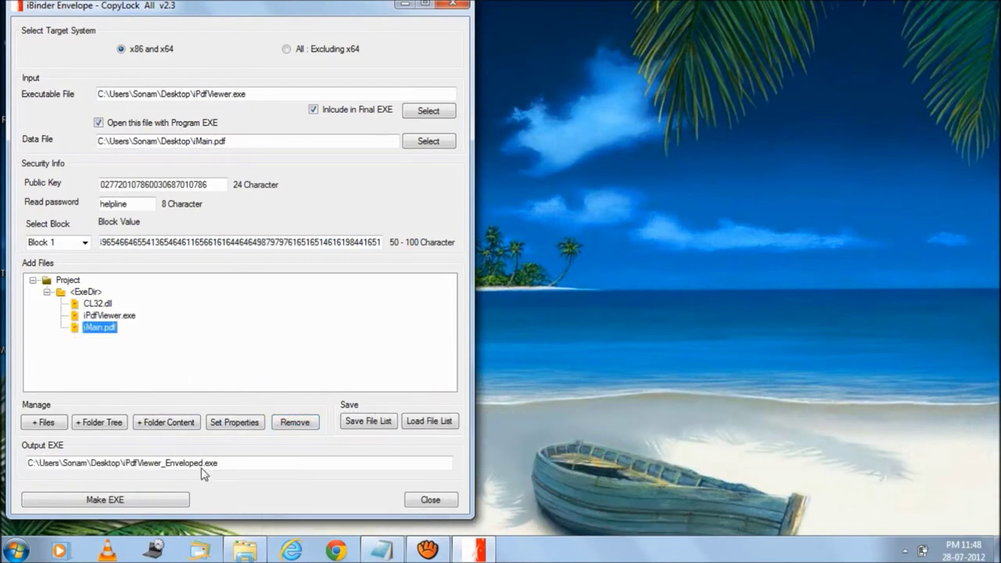
drag(201, 463, 186, 462)
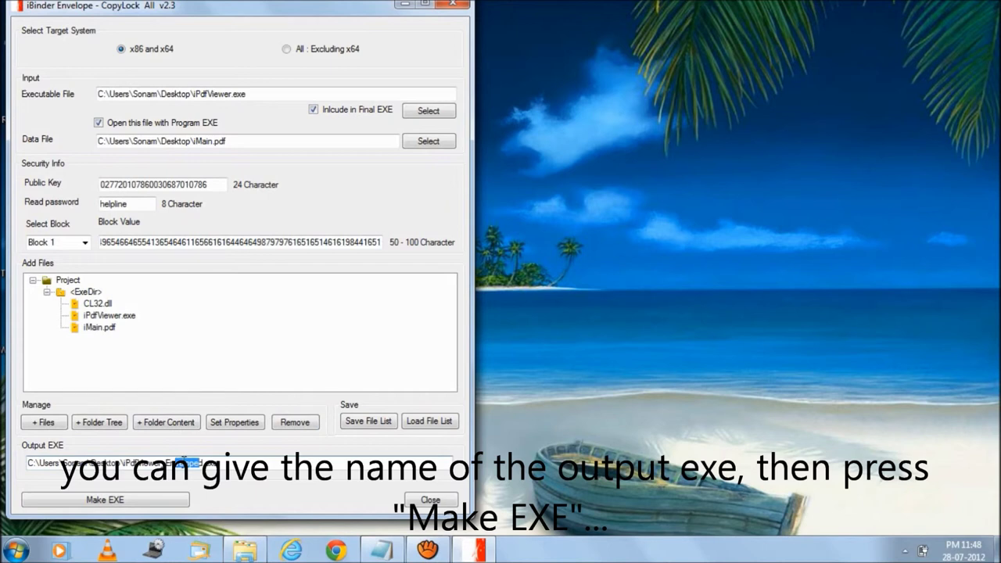
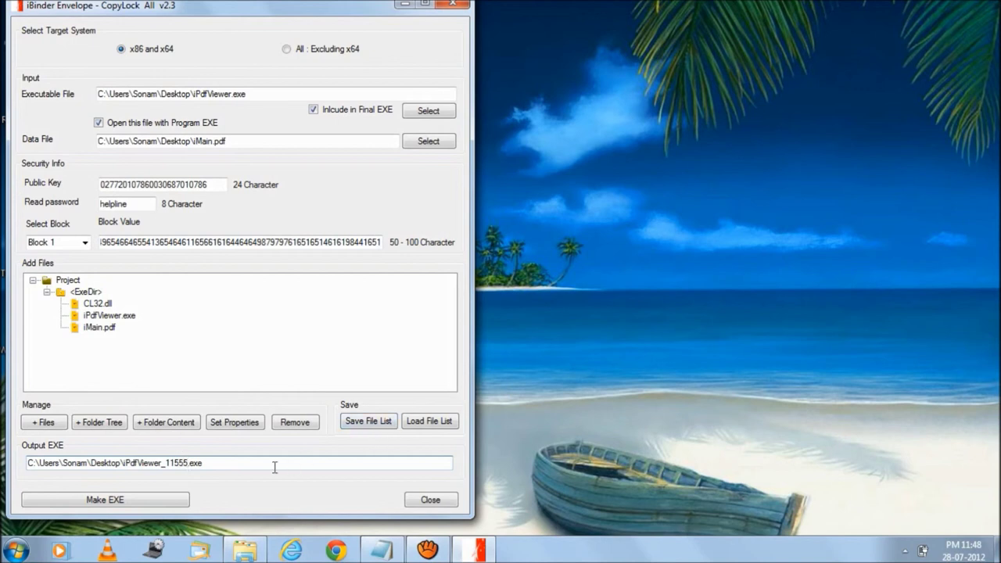
Step: Build iPdfViewer_11555.exe from iPdfViewer.exe and iMain.pdf, then drag the 'Envelop EXE Created' message aside
click(171, 501)
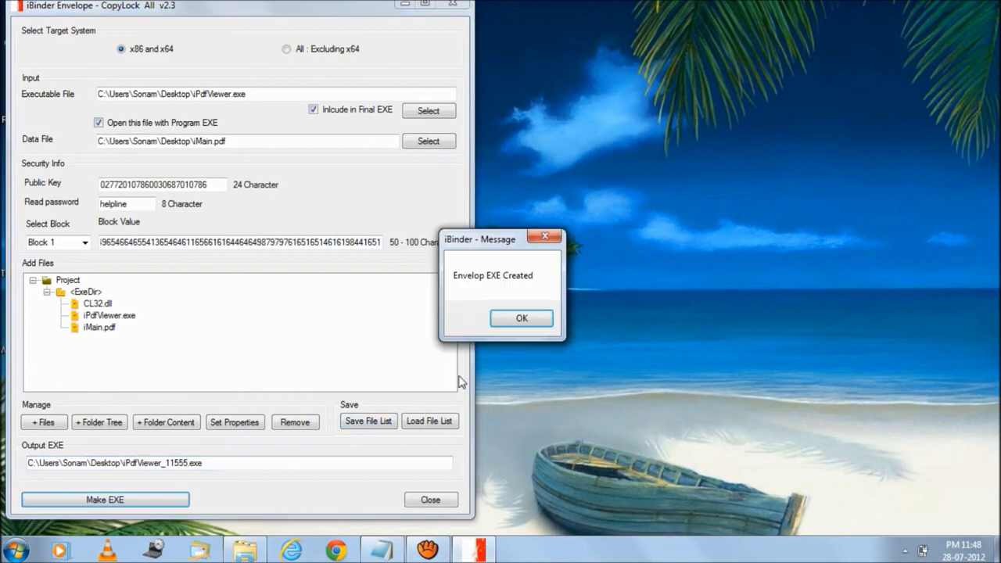
drag(490, 244, 550, 236)
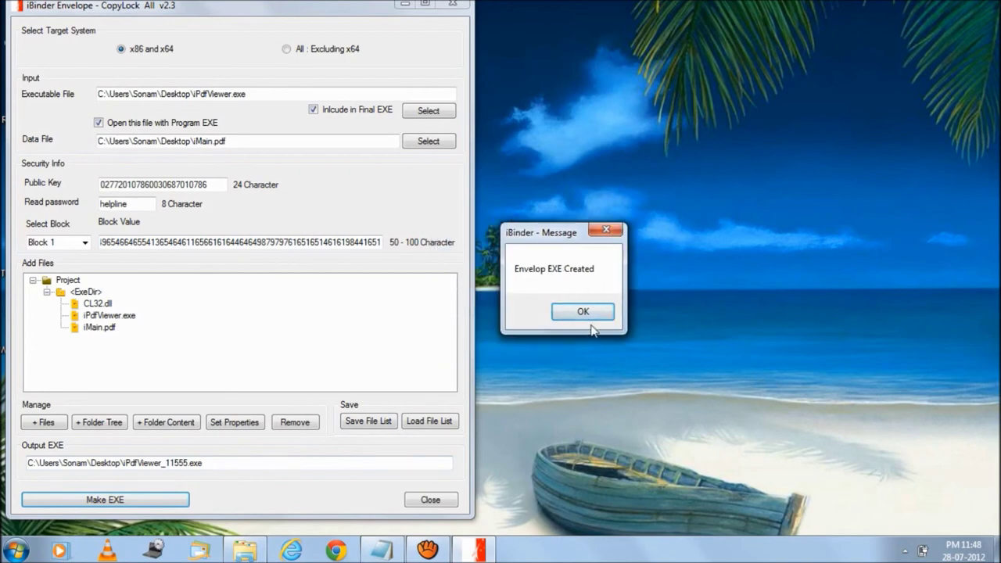